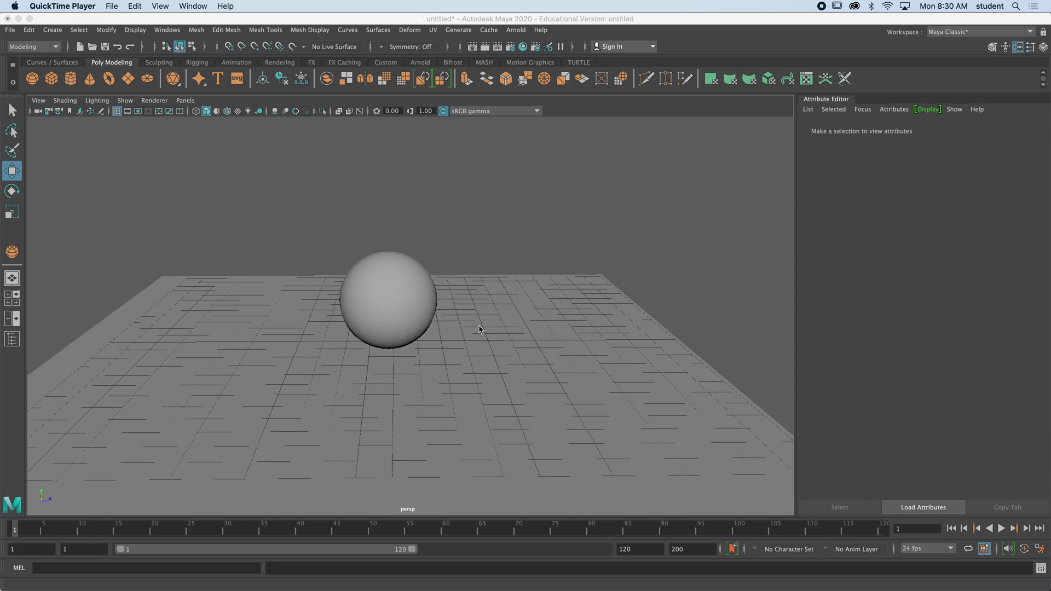
Step: Render the scene from the perspective camera with Arnold to check its lighting, and close the render window
mouse_move(480, 329)
left_mouse_down("alt")
mouse_move(502, 328)
mouse_move(475, 343)
left_mouse_up("alt")
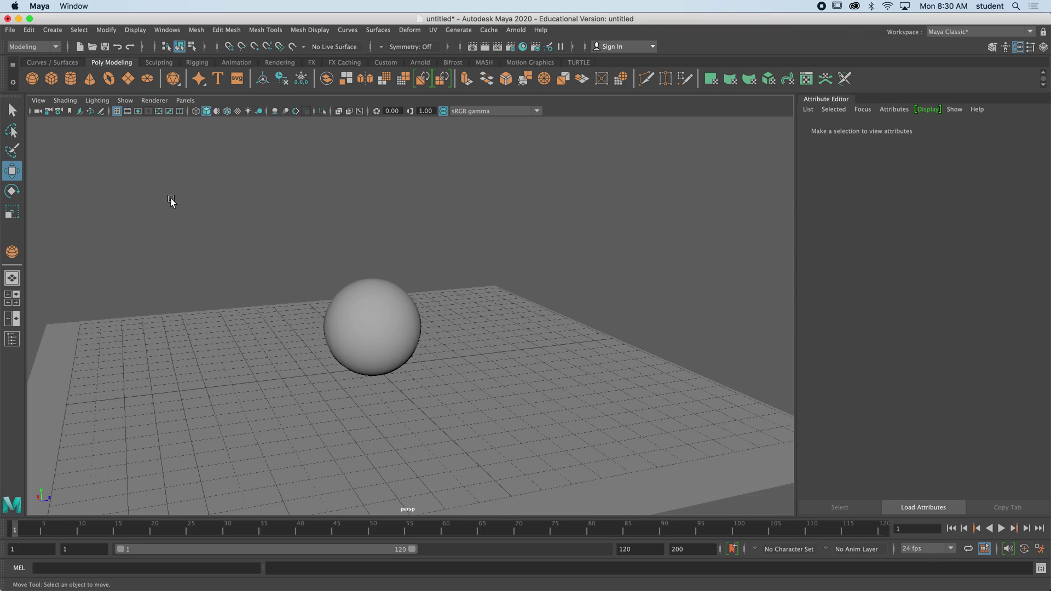
left_click(516, 29)
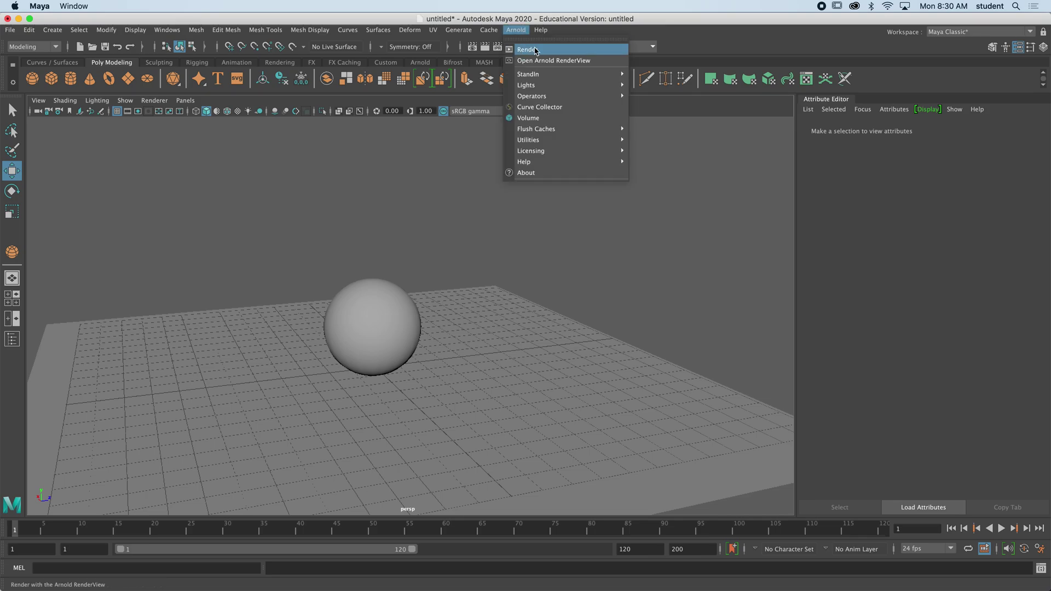
left_click(520, 48)
left_click_drag(378, 178, 322, 317)
left_click(452, 307)
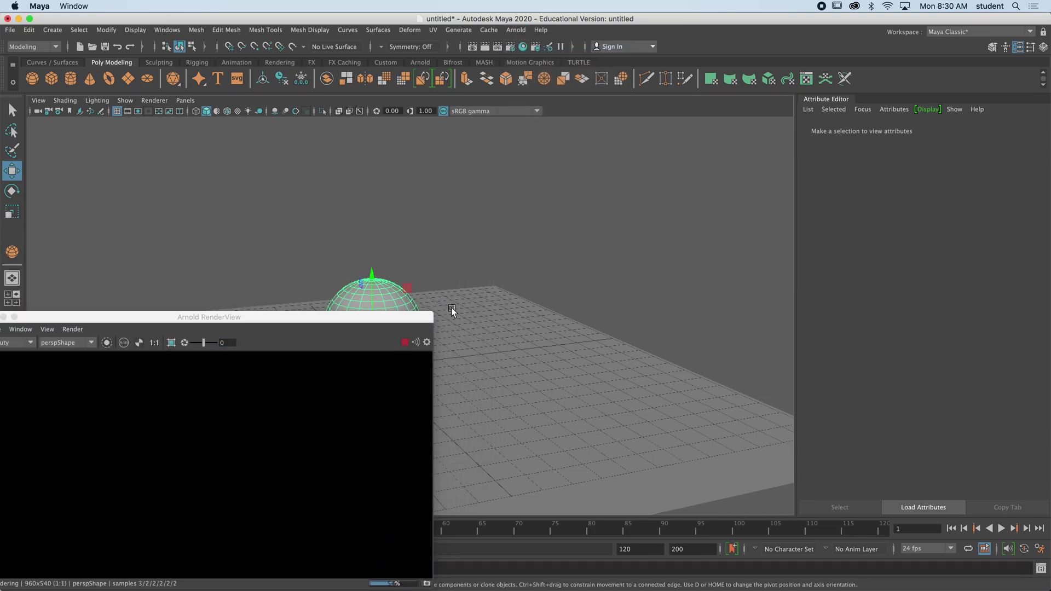
left_click_drag(219, 317, 323, 269)
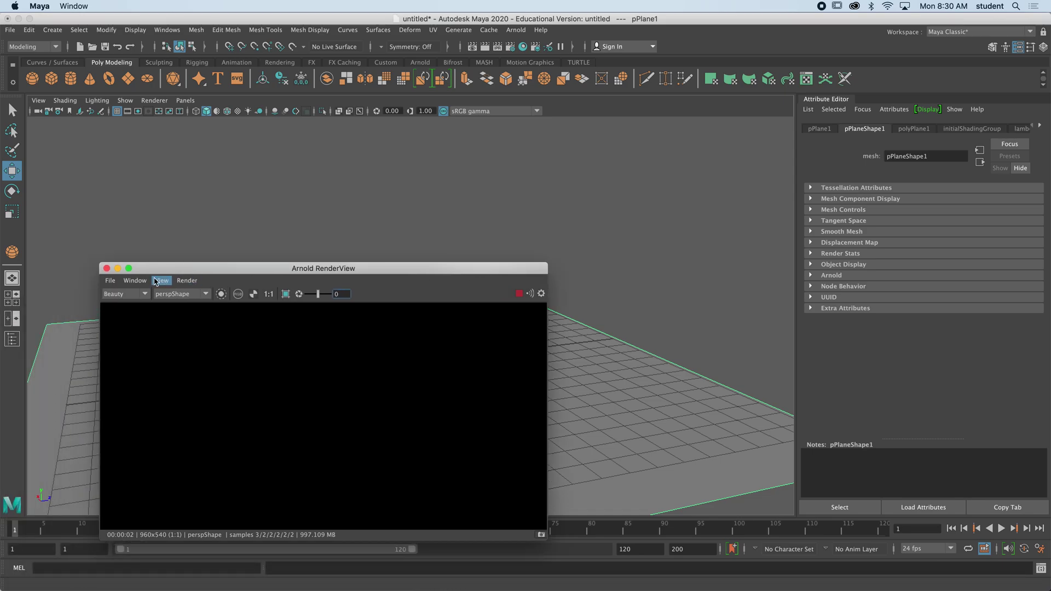
left_click(106, 268)
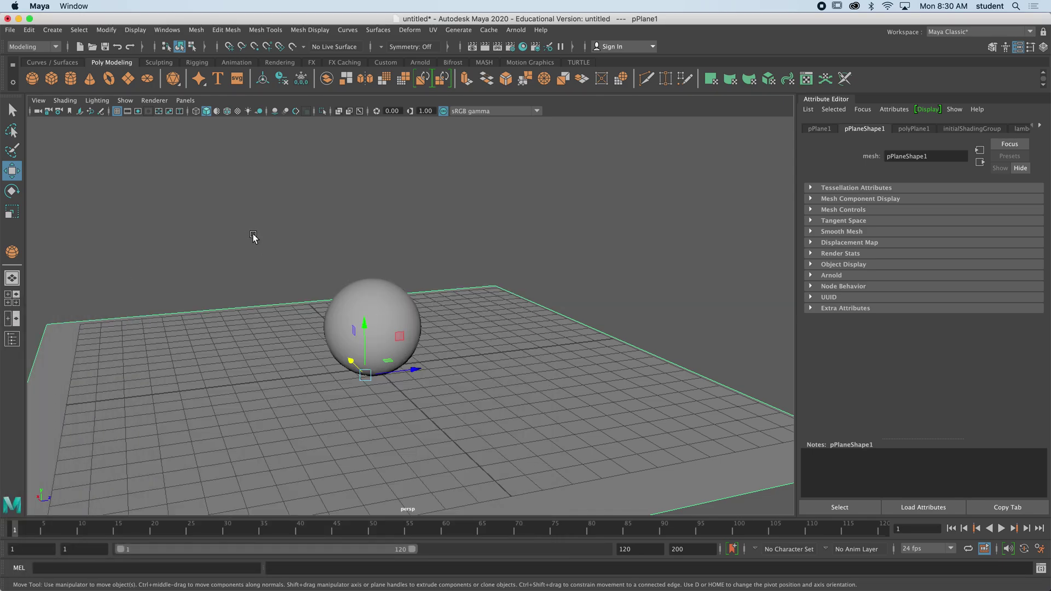
Step: Assign a new Arnold aiStandardSurface material to the sphere
left_click(374, 294)
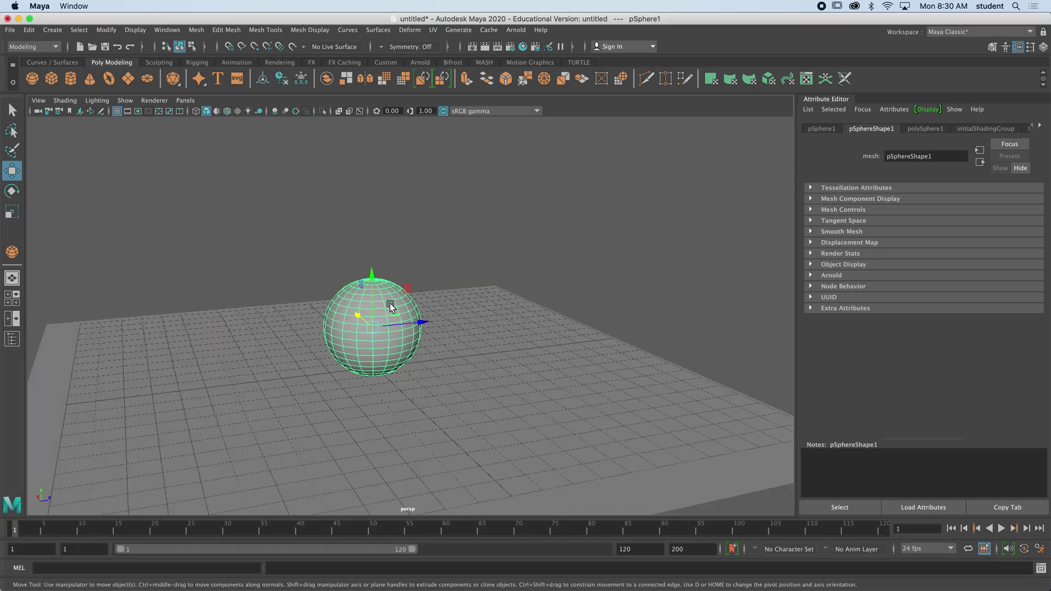
left_click_drag(390, 306, 392, 244, "alt")
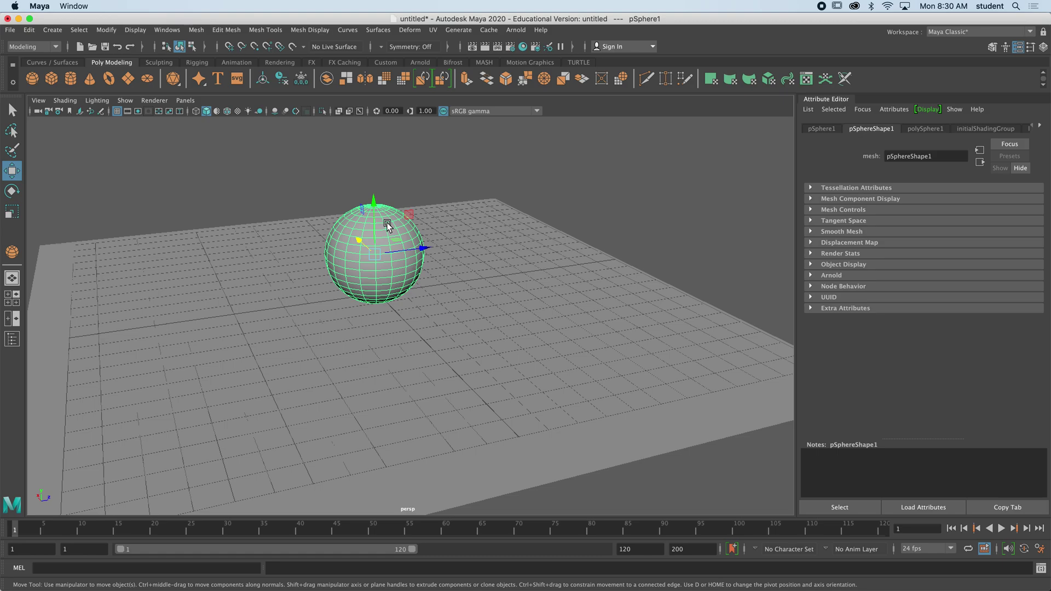
left_click_drag(449, 249, 375, 211, "alt")
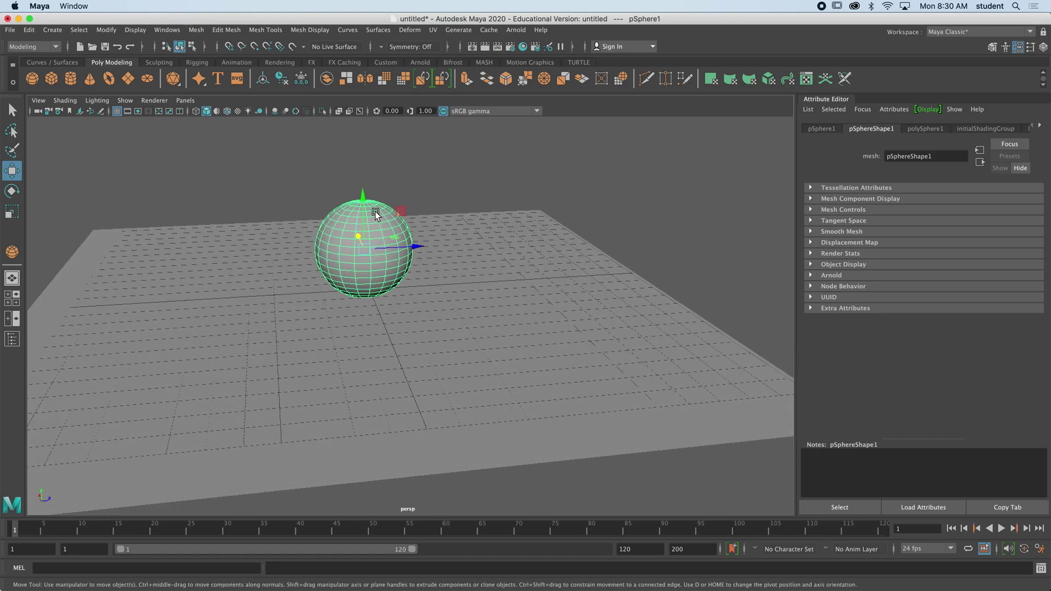
right_click(376, 213)
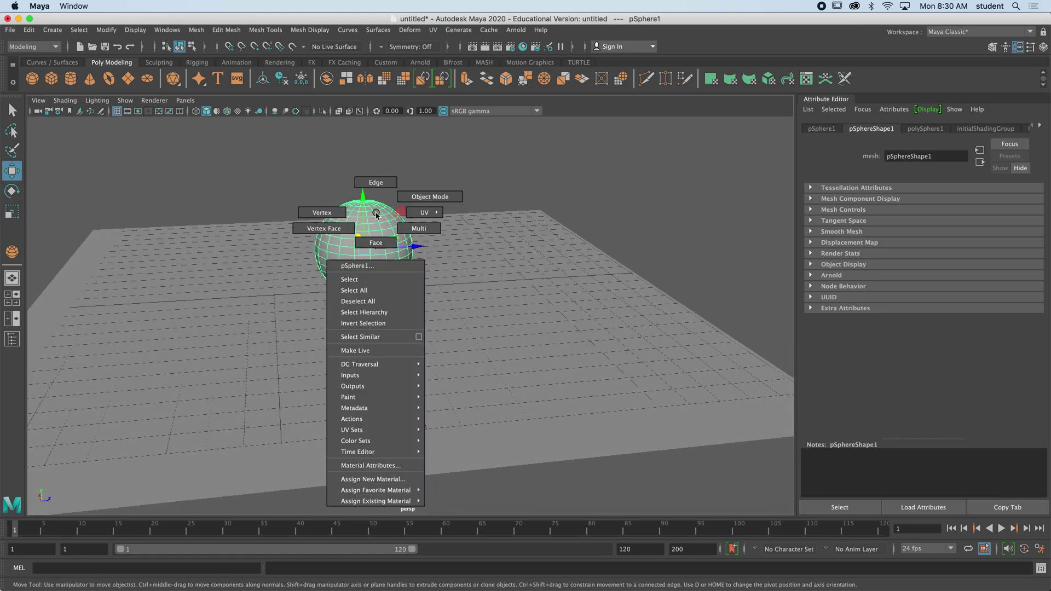
left_click(387, 482)
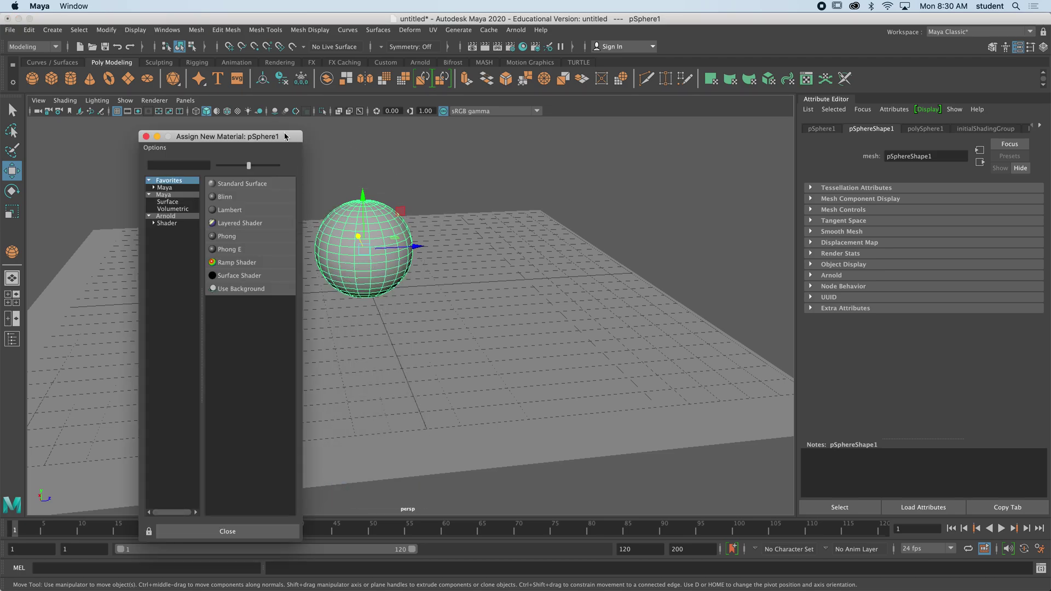
left_click_drag(285, 136, 624, 140)
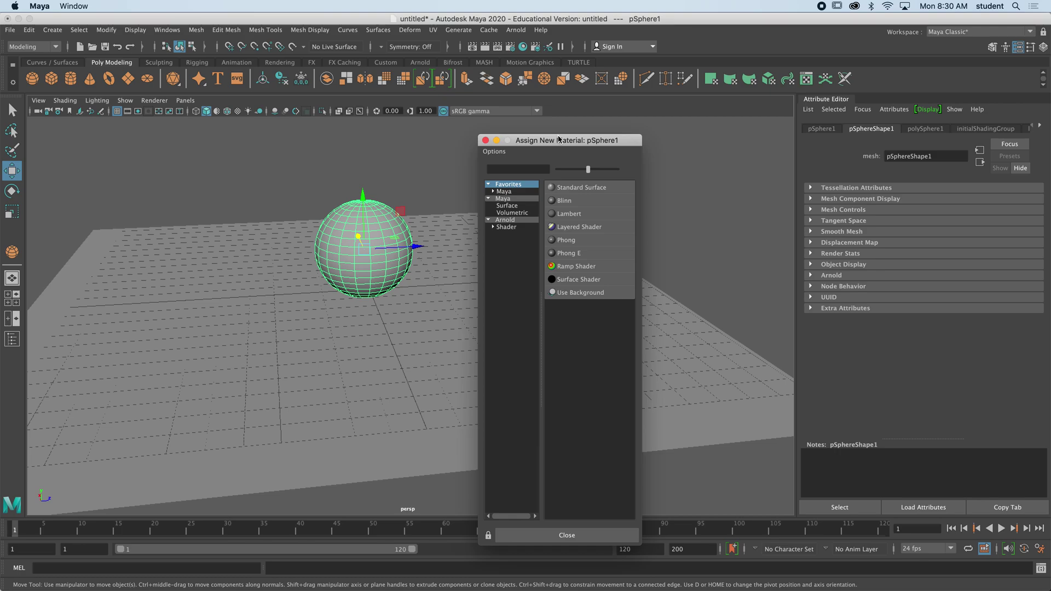
left_click(507, 220)
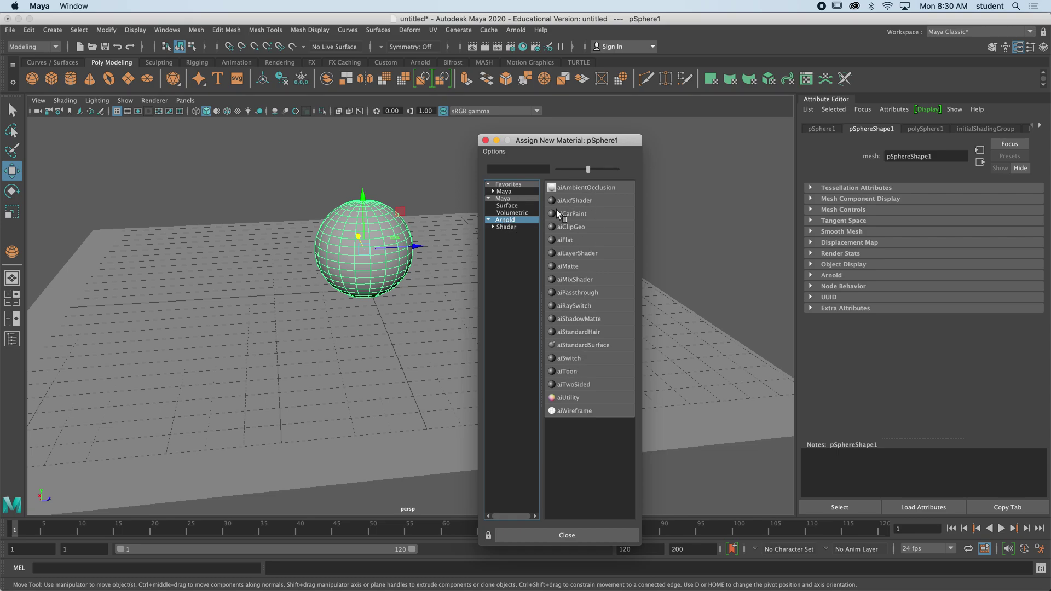
left_click_drag(548, 141, 553, 126)
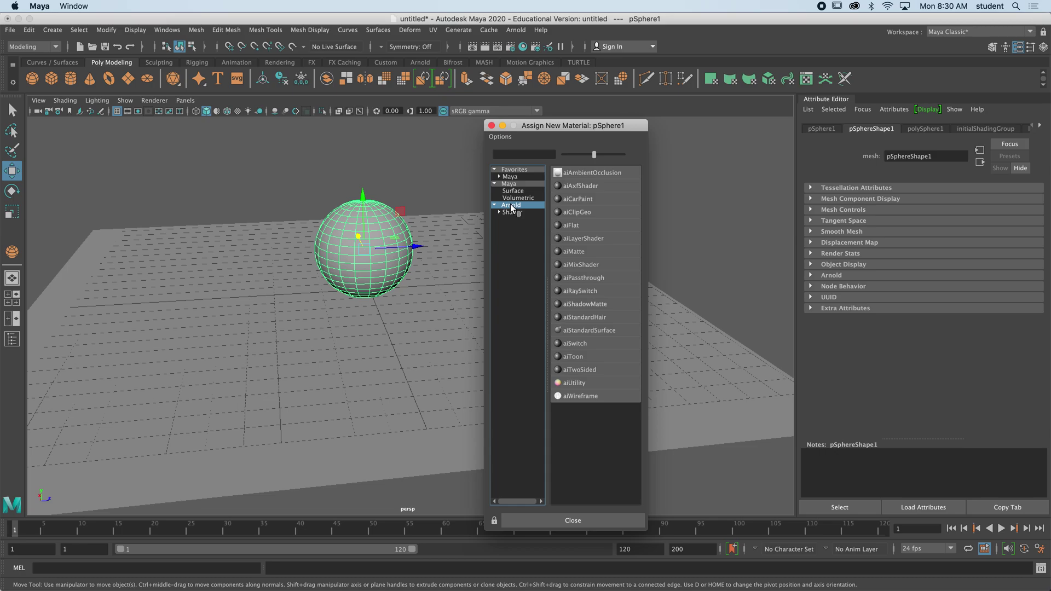
left_click(604, 331)
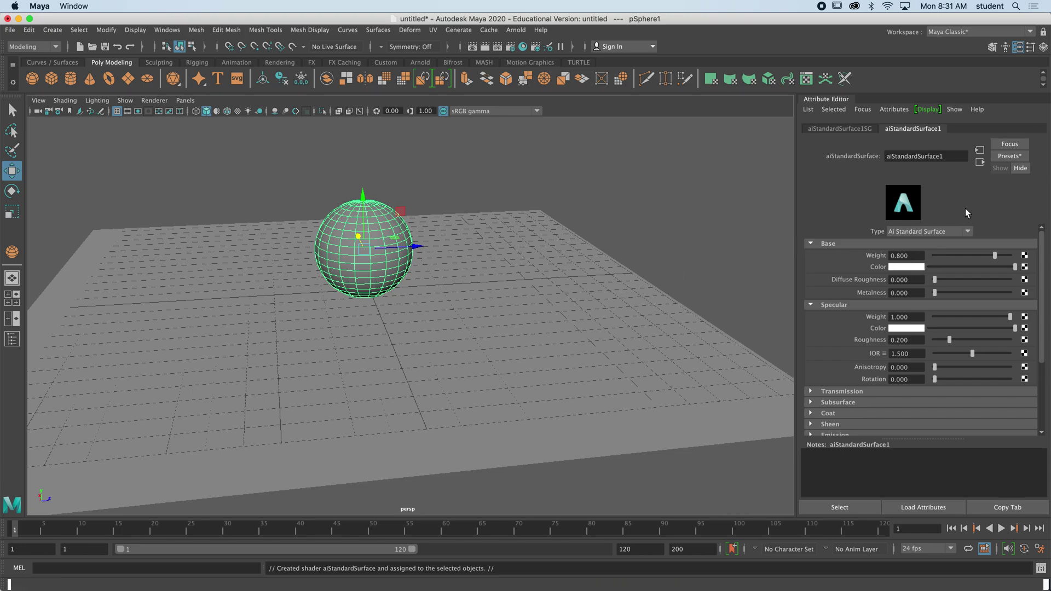
Step: Replace the sphere material's settings with the Incandescent_Bulb preset
left_click(1010, 155)
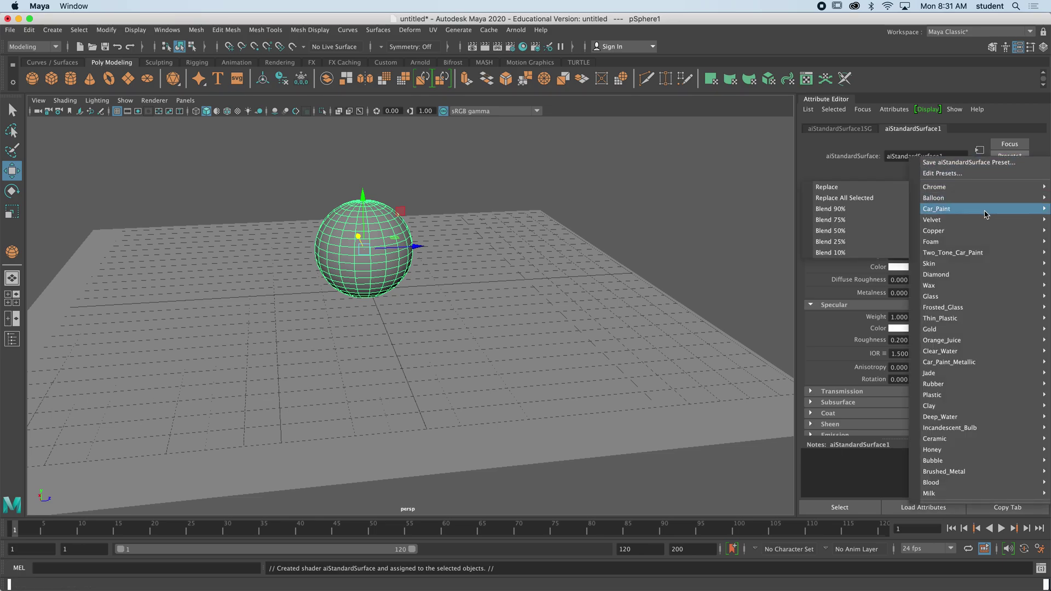
mouse_move(943, 223)
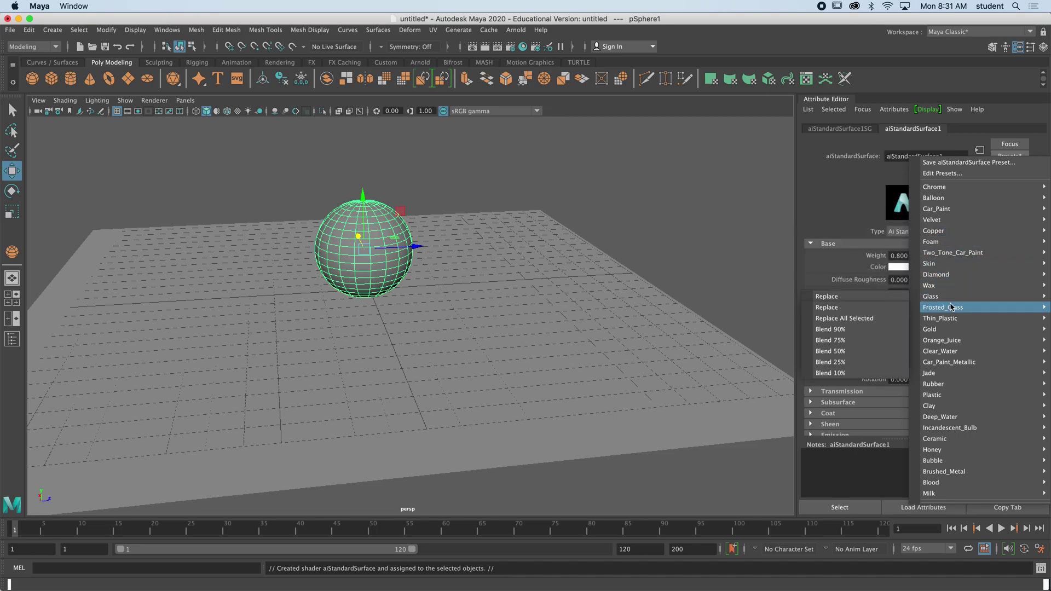
mouse_move(953, 248)
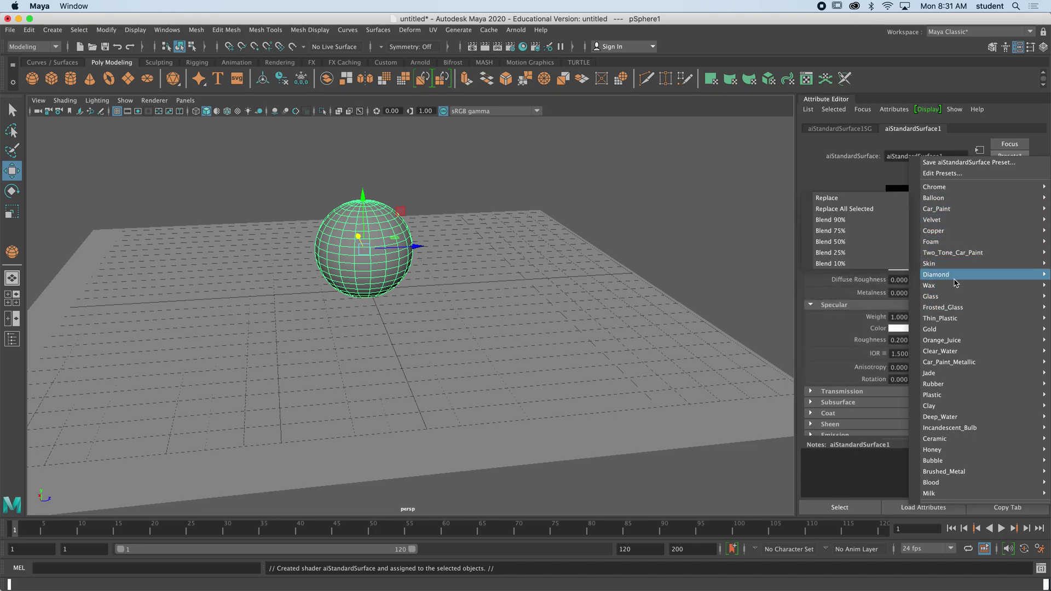
mouse_move(954, 376)
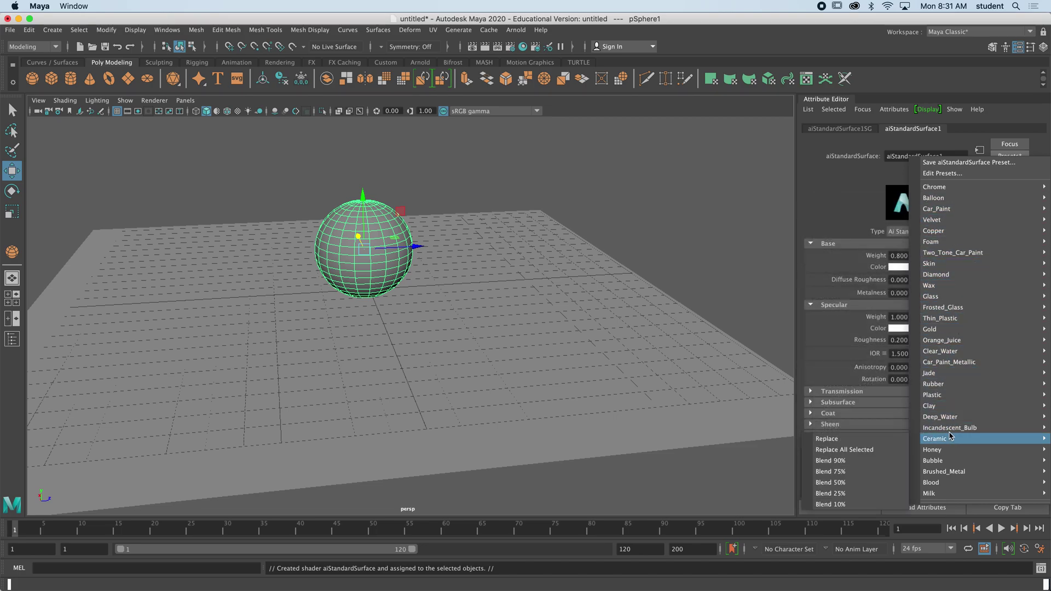
mouse_move(951, 432)
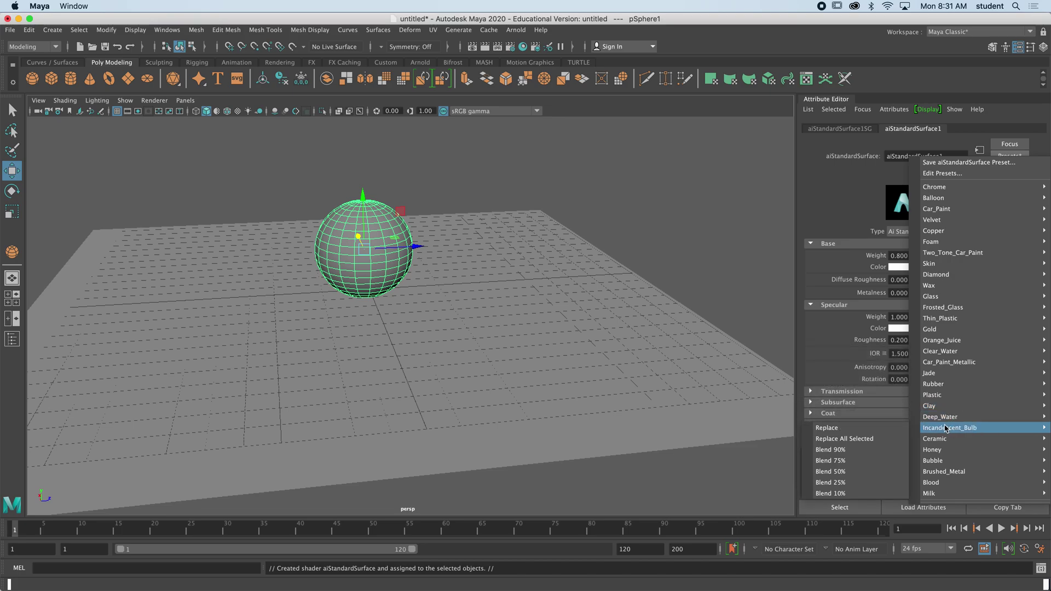
left_click(848, 428)
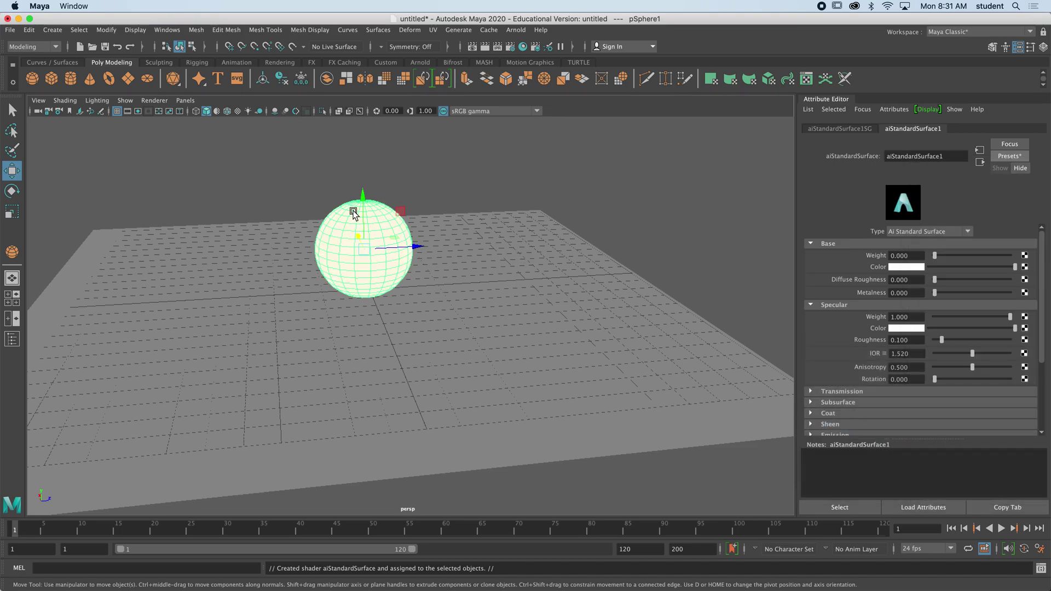
Step: Render the glowing sphere with Arnold and place the render window so that the sphere stays visible in the viewport
left_click(419, 181)
mouse_move(474, 237)
left_mouse_down("alt")
mouse_move(465, 235)
mouse_move(481, 263)
mouse_move(464, 237)
left_mouse_up("alt")
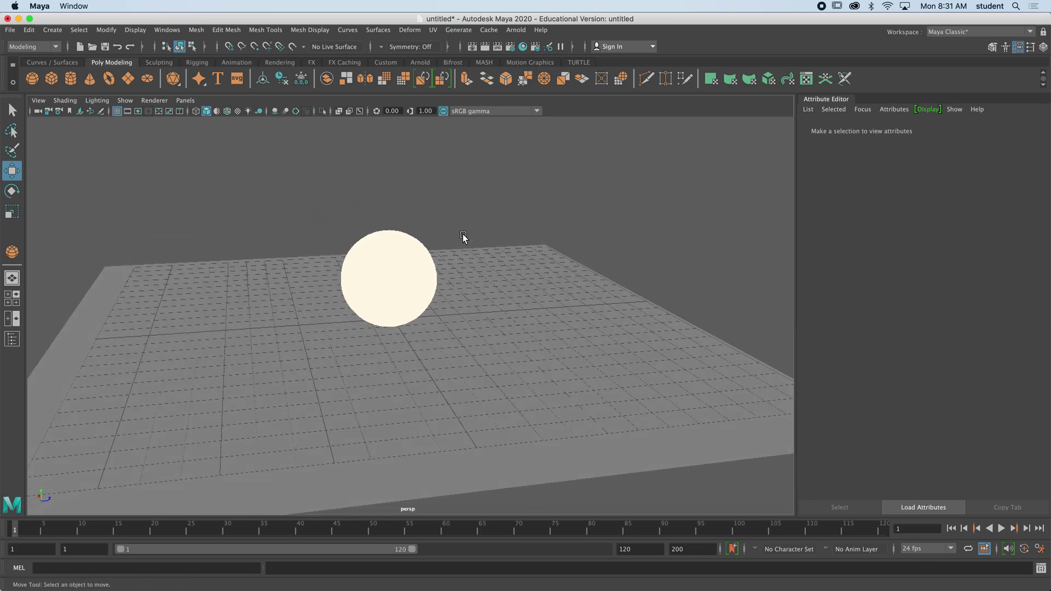
left_click(517, 30)
left_click(526, 44)
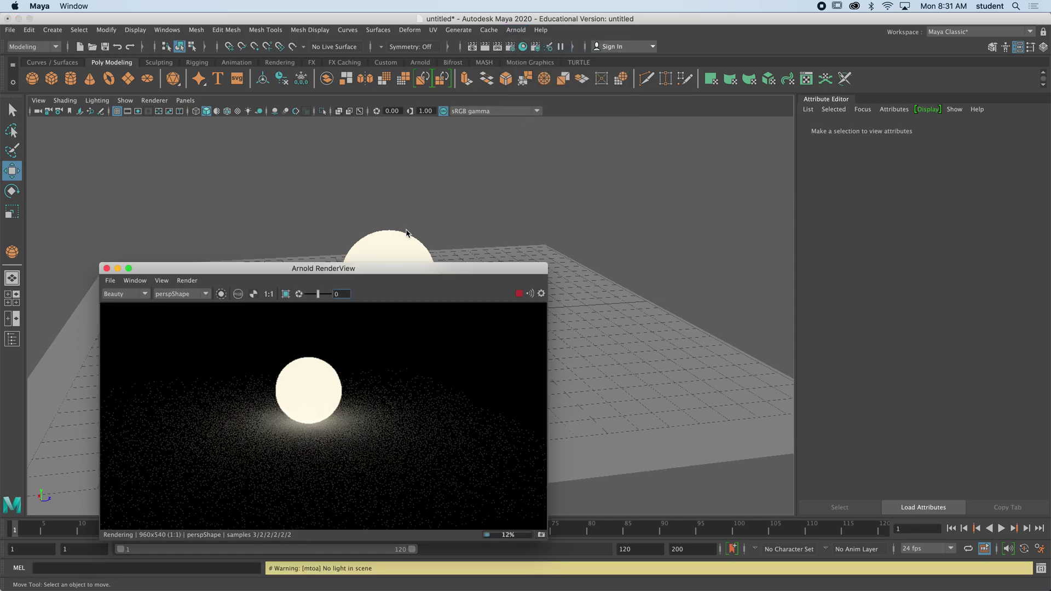
left_click_drag(392, 268, 284, 293)
scroll(557, 240, "up", 3)
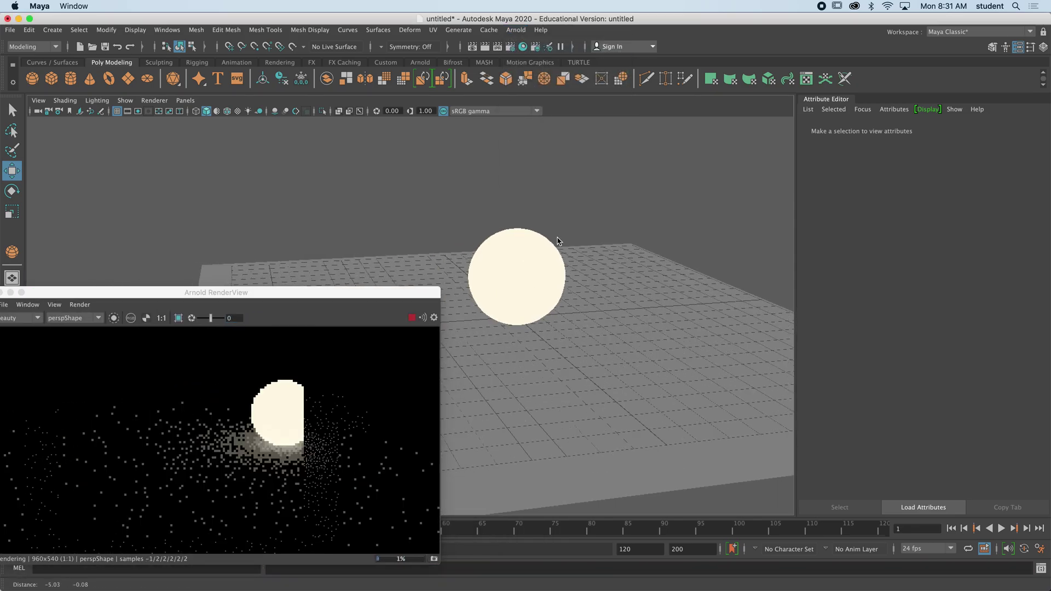
Step: Set the emission weight of the sphere's aiStandardSurface1 material to 20
left_click(529, 274)
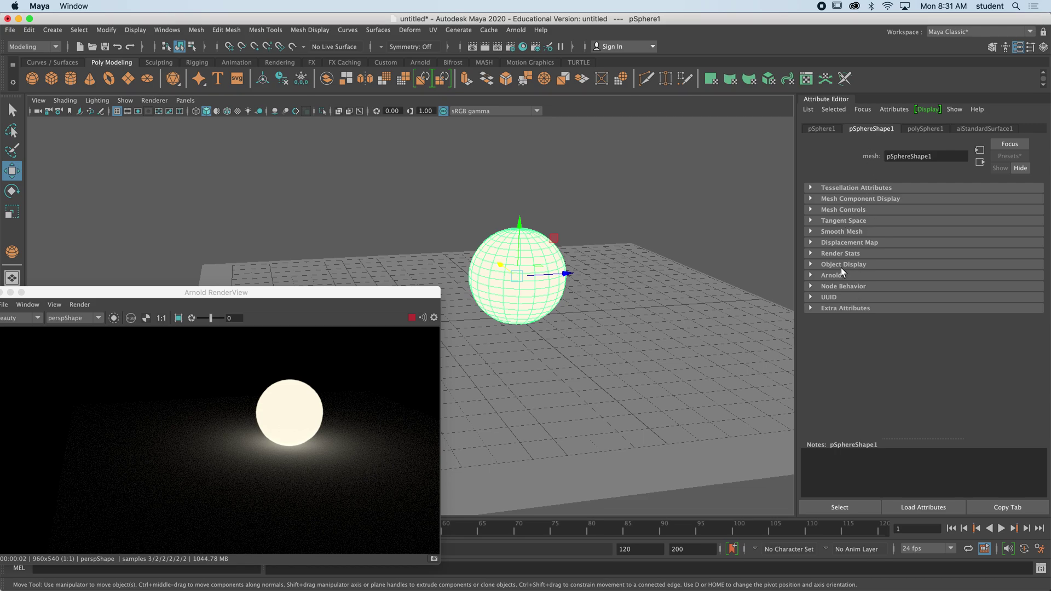
left_click(969, 129)
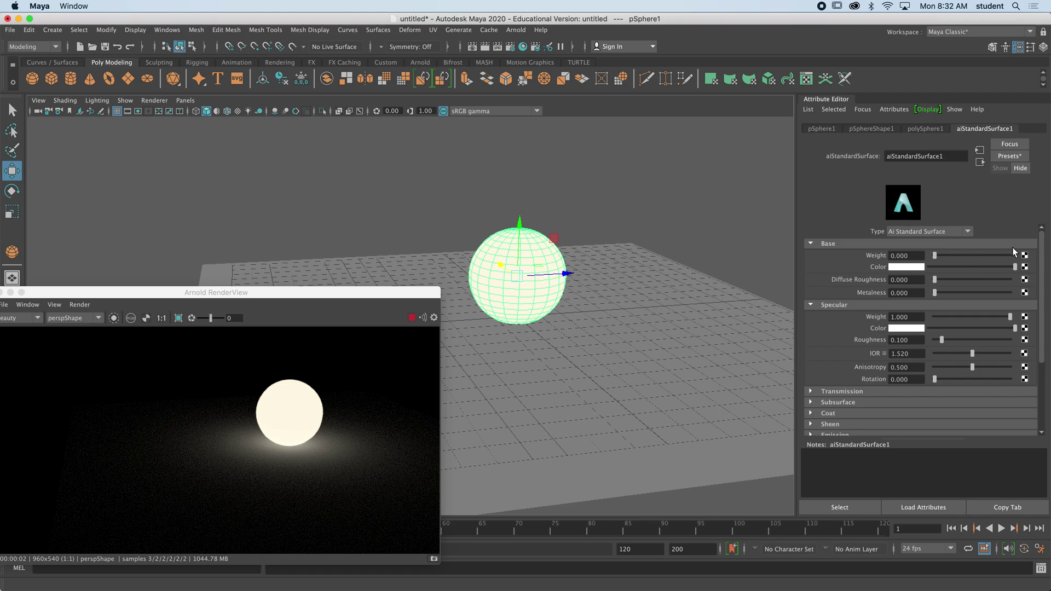
scroll(1041, 248, "down", 1)
scroll(1041, 250, "down", 4)
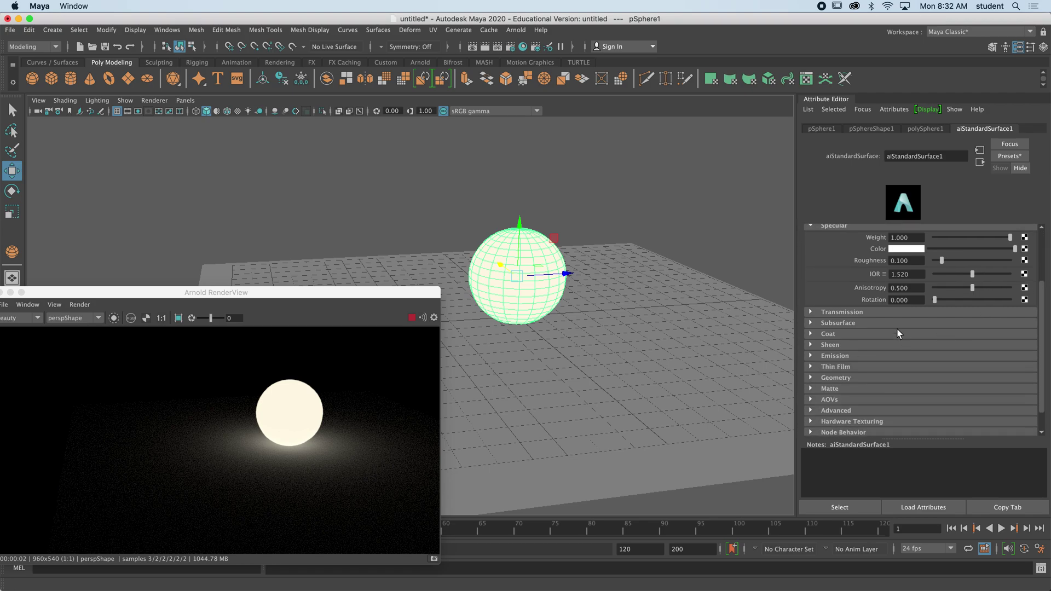
left_click(811, 356)
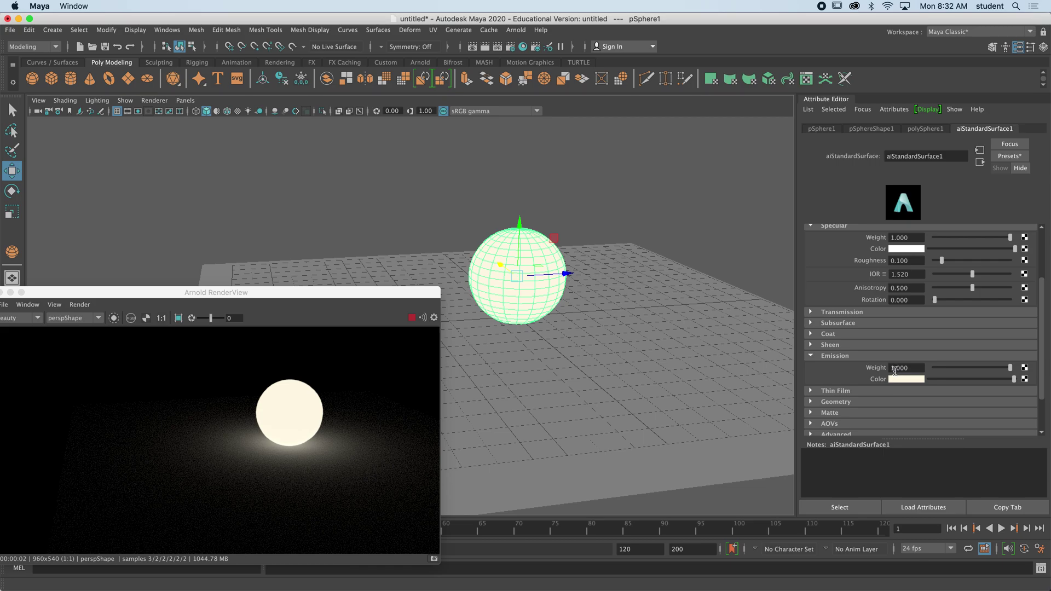
left_click_drag(911, 367, 862, 371)
type("20")
key("Return")
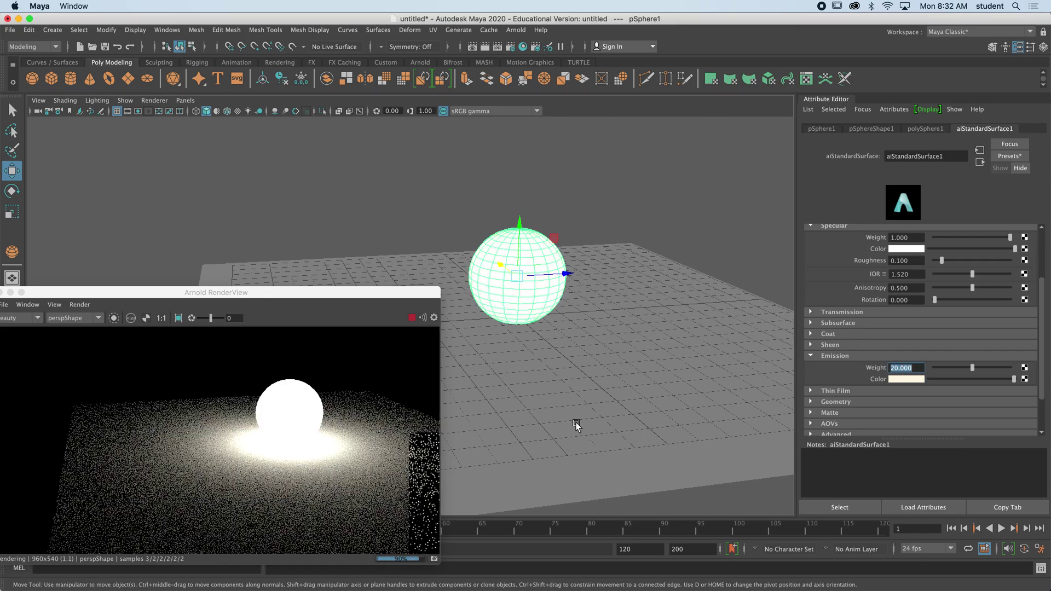
Step: Try cyan as the material's emission color and settle on white
left_click(909, 380)
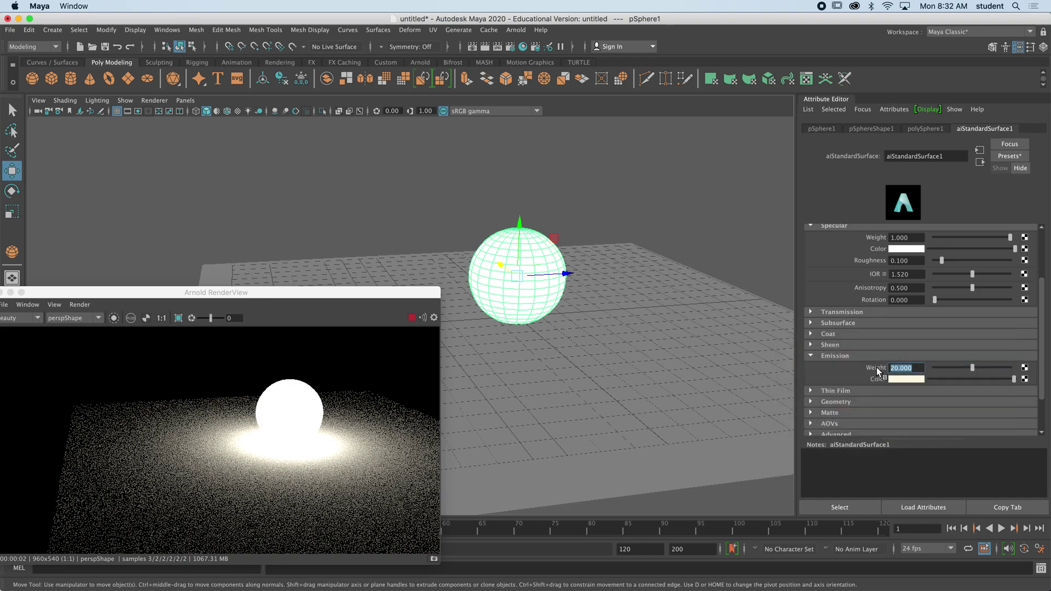
left_click(904, 381)
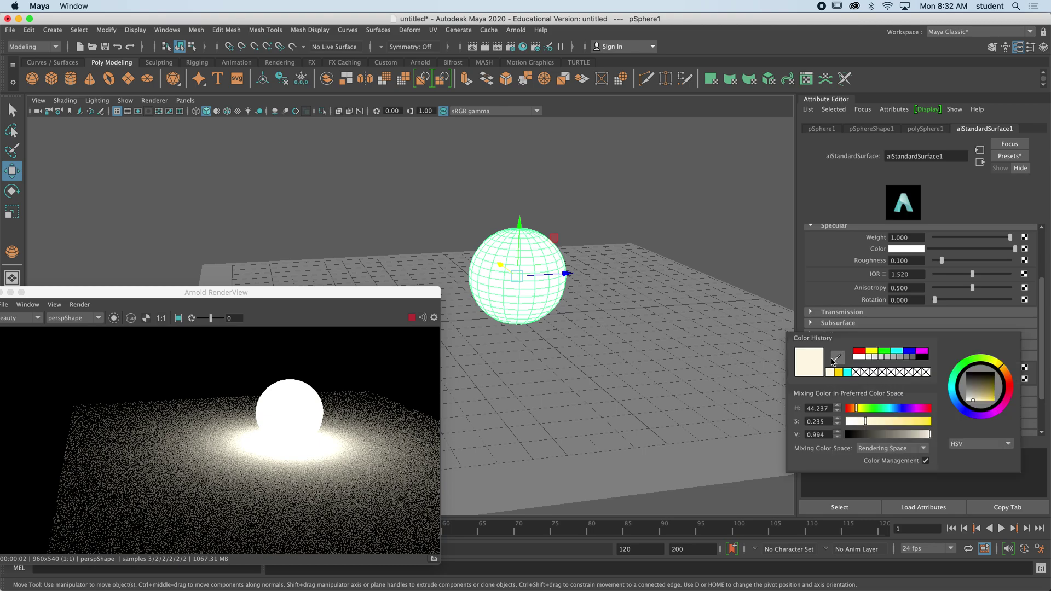
left_click(847, 373)
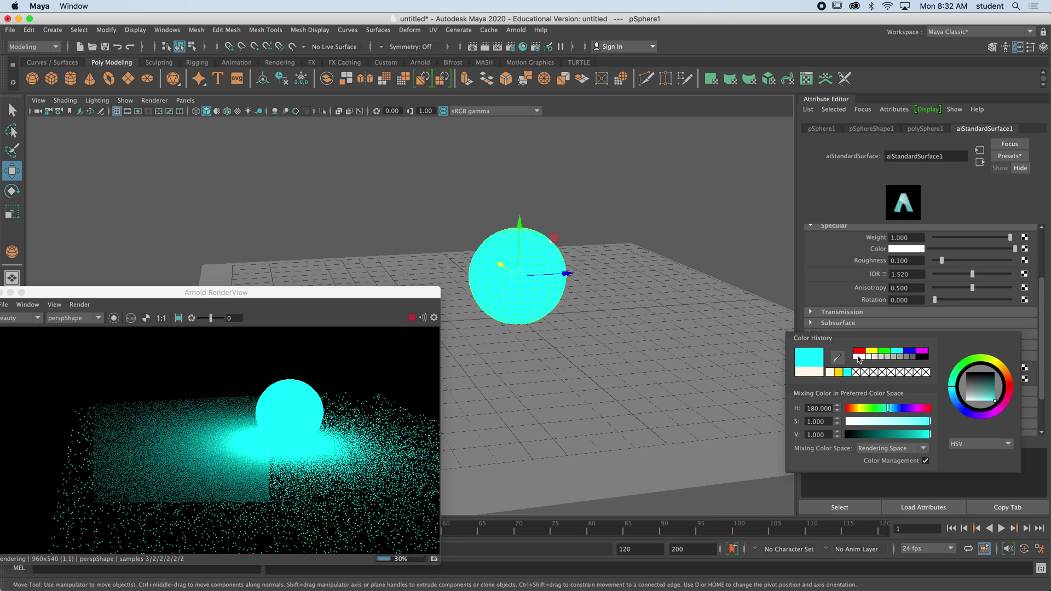
left_click(858, 357)
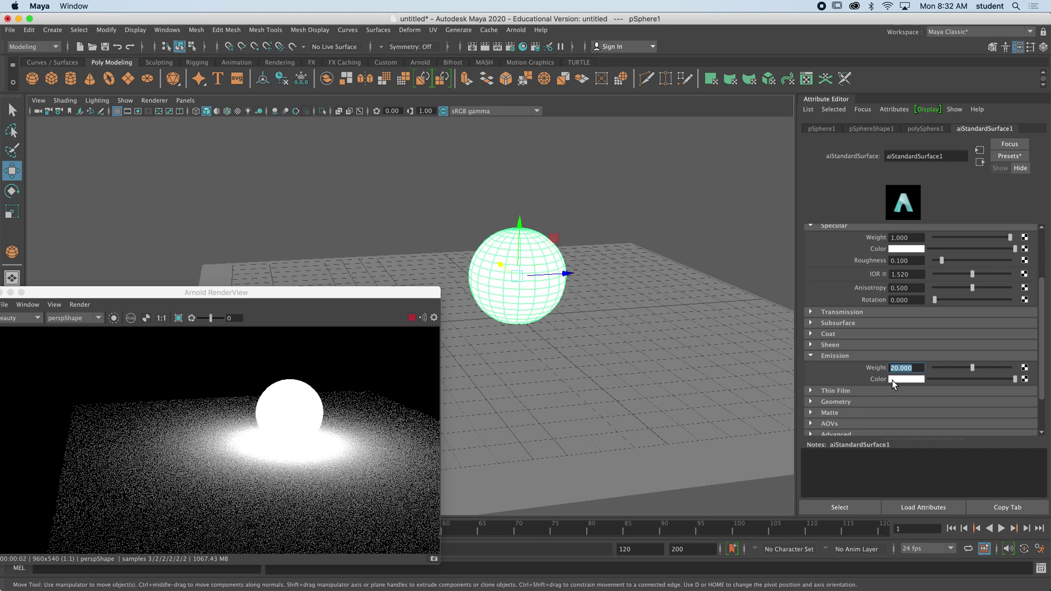
Step: Move the sphere to one side of the plane and spread two duplicates across it, with the middle one raised highest
left_click_drag(516, 275, 377, 239)
key("ctrl+d")
left_click(509, 181)
key("ctrl+d")
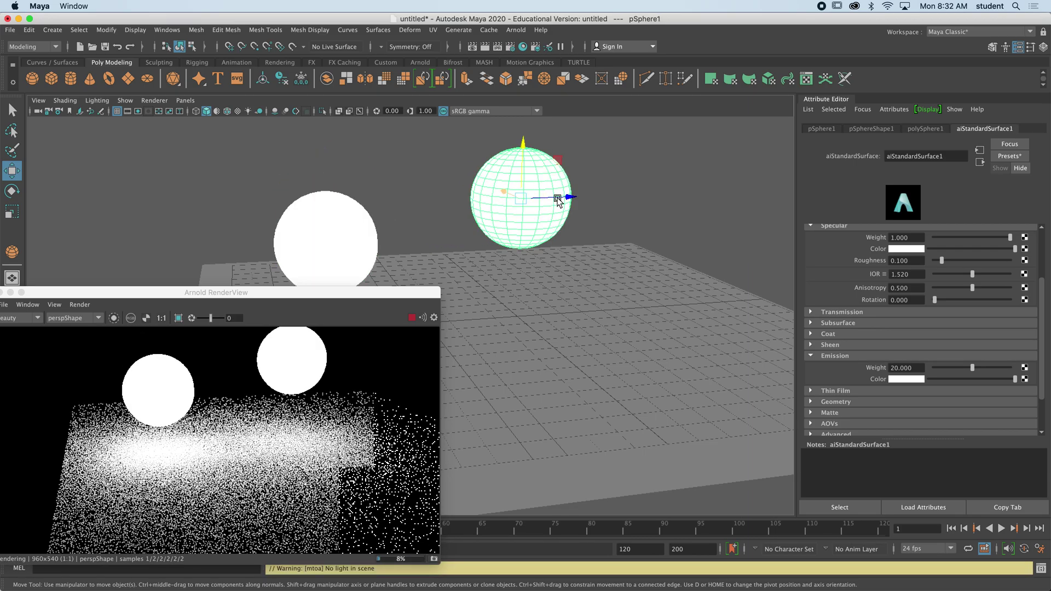
left_click_drag(558, 199, 693, 192)
left_click_drag(656, 149, 728, 257)
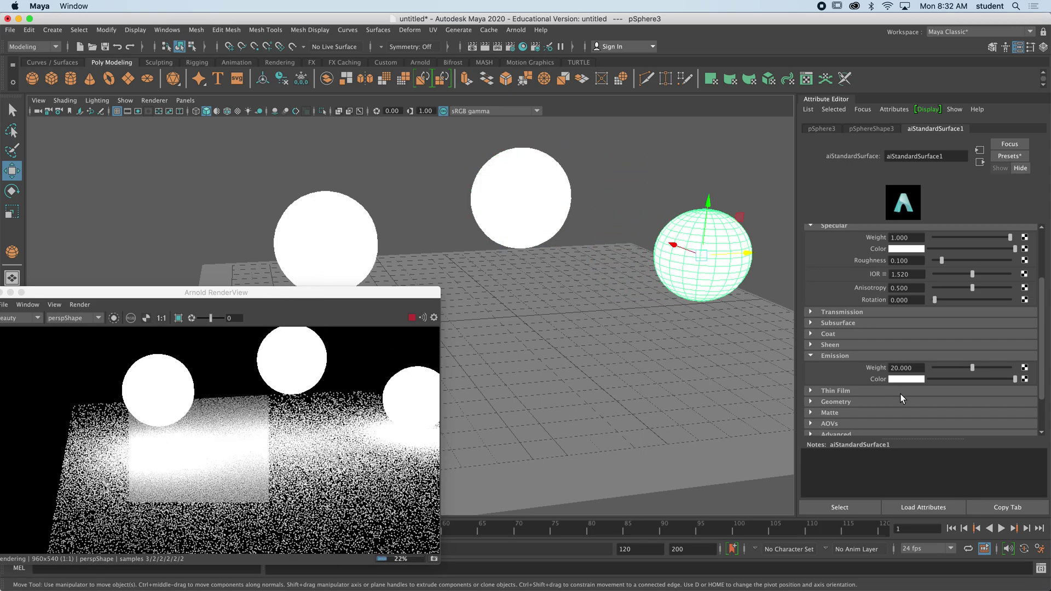
Step: Set the emission weight of the spheres' shared material to 1
left_click(906, 367)
type("1")
key("Return")
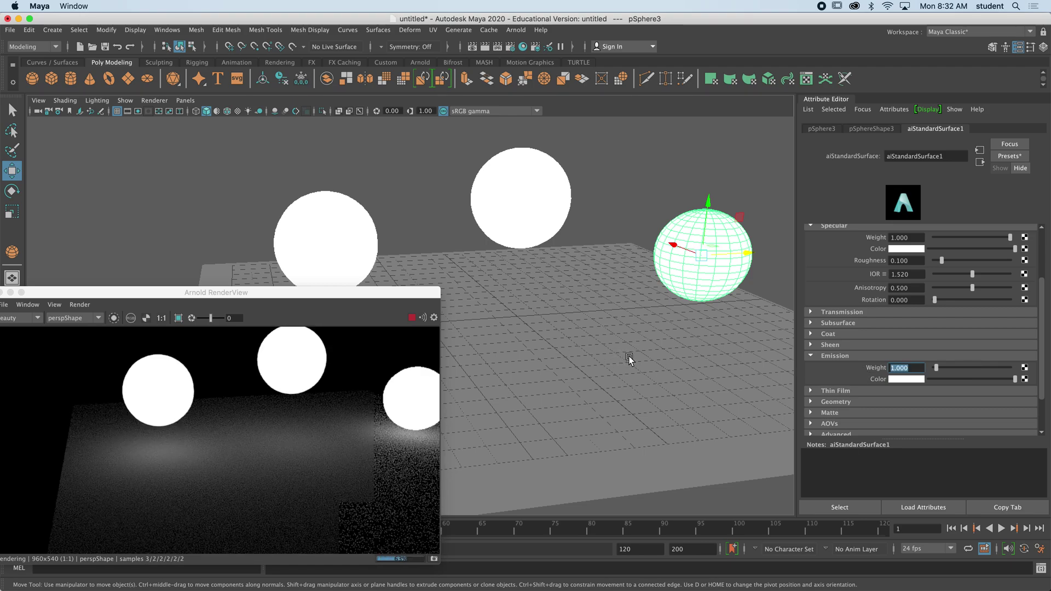
Step: Select the three spheres in turn to check which material each one uses
left_click(309, 208)
left_click(501, 189)
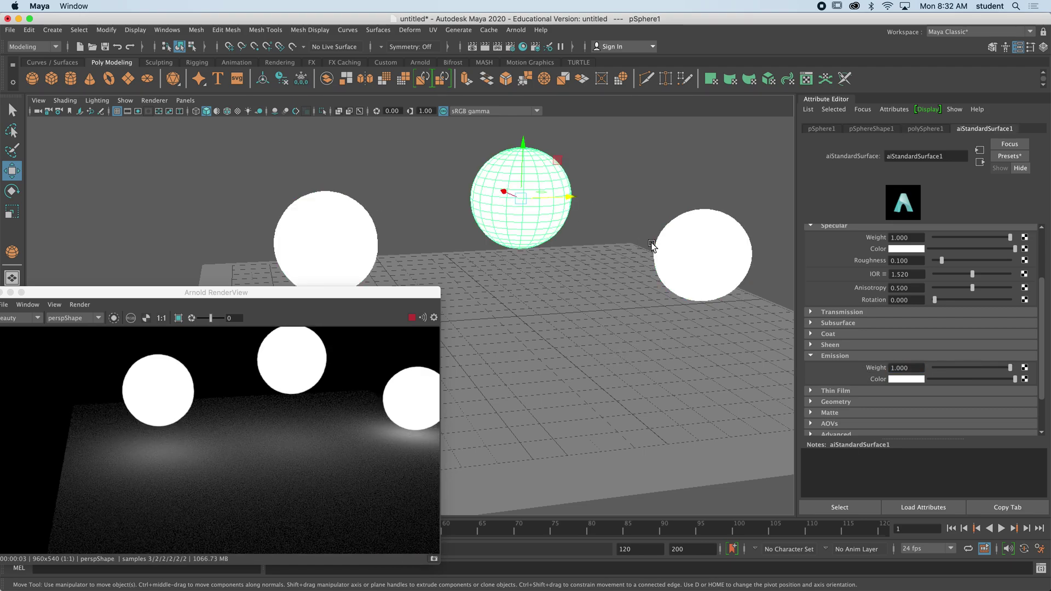
left_click(650, 240)
left_click(674, 241)
left_click(518, 208)
left_click(329, 223)
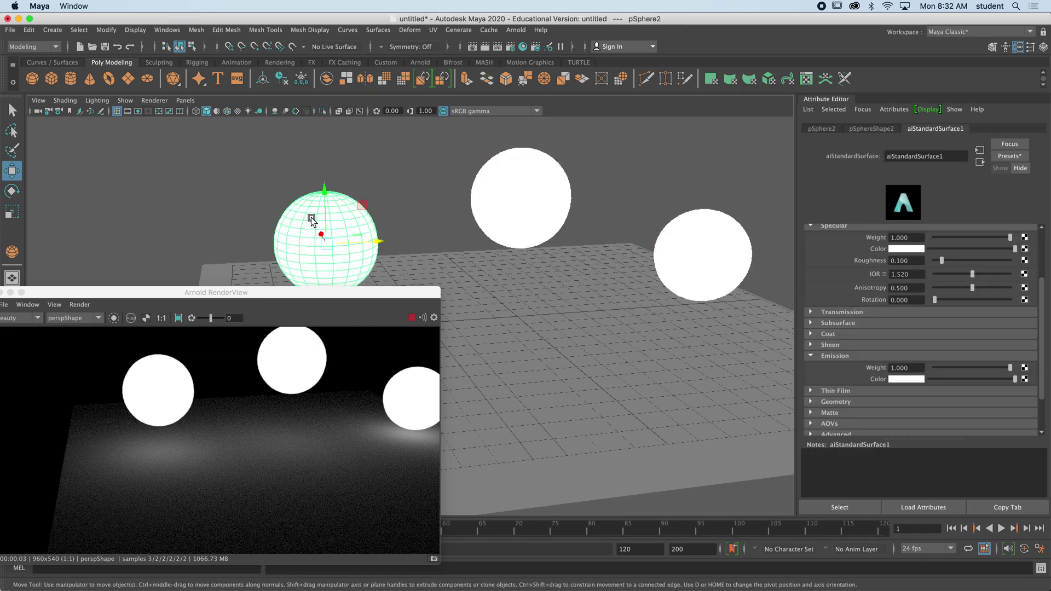
Step: Set the emission color of the spheres' shared aiStandardSurface1 material to yellow
left_click(556, 173)
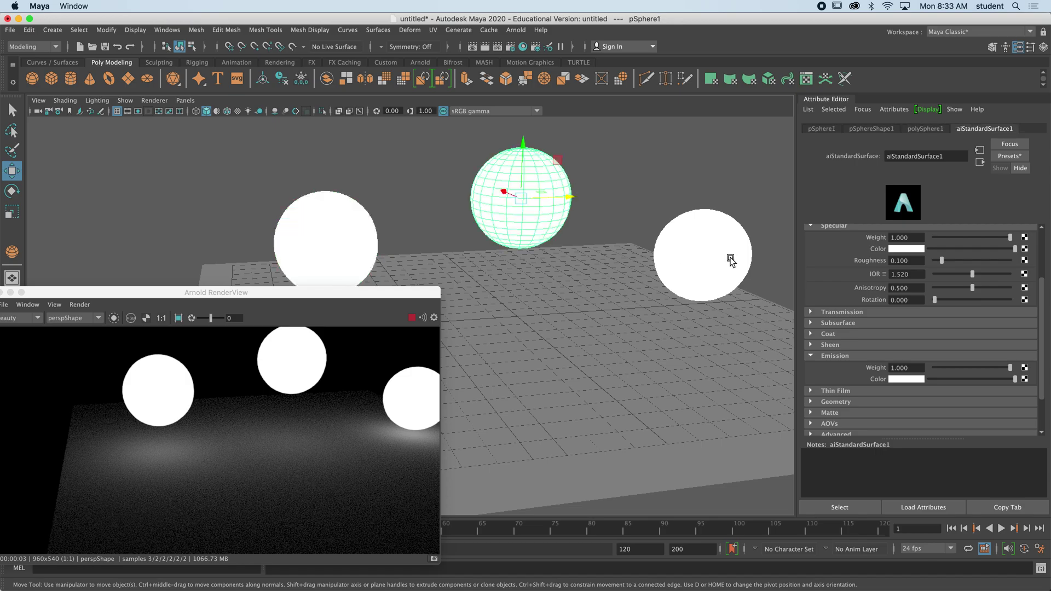
left_click(918, 380)
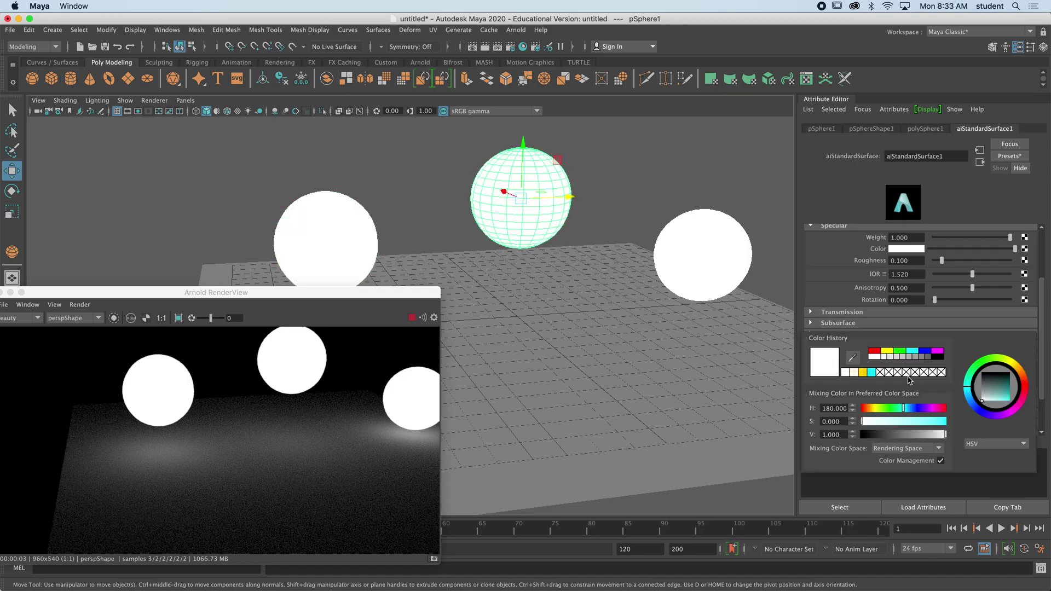
left_click(889, 351)
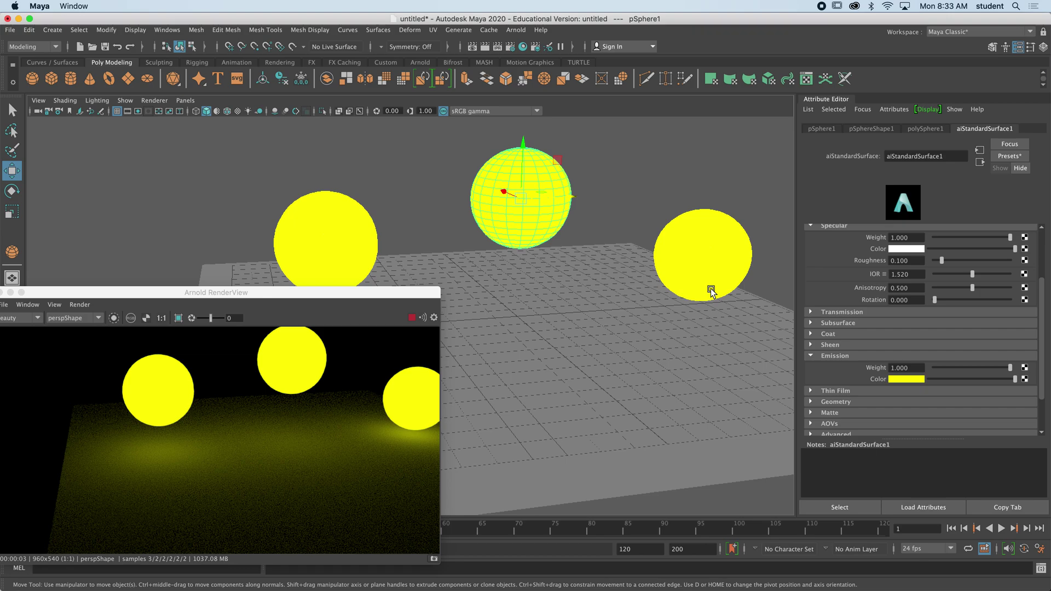
Step: Assign a new Arnold aiStandardSurface material to pSphere3
left_click(688, 235)
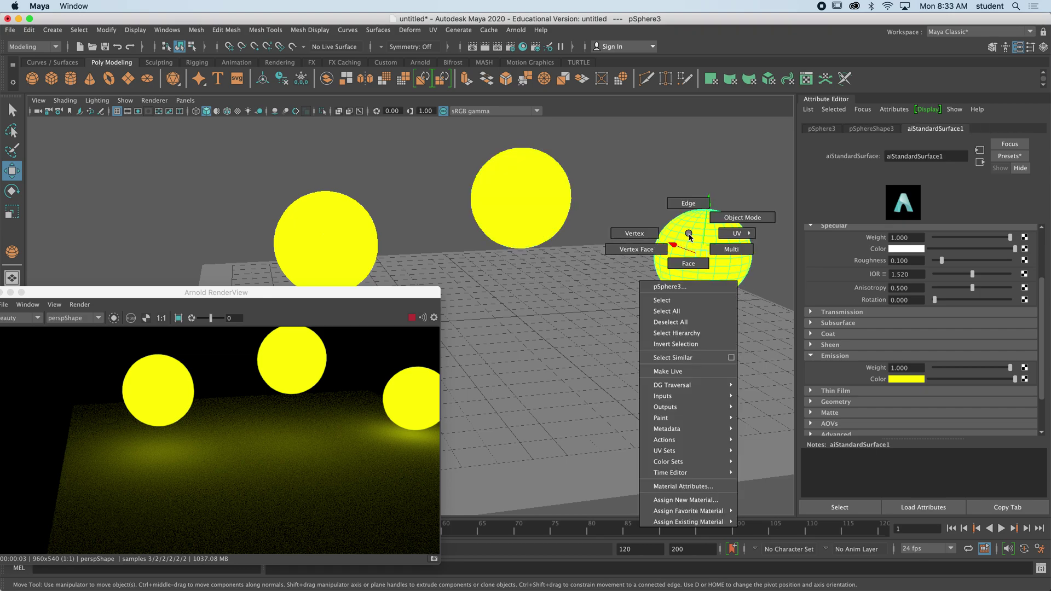
left_click(699, 500)
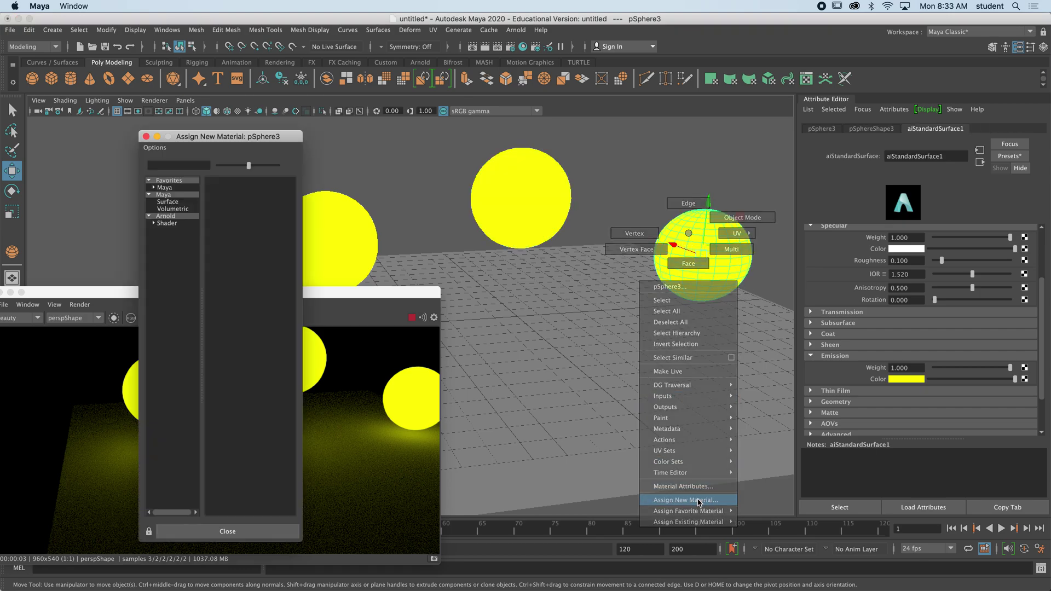
left_click(164, 216)
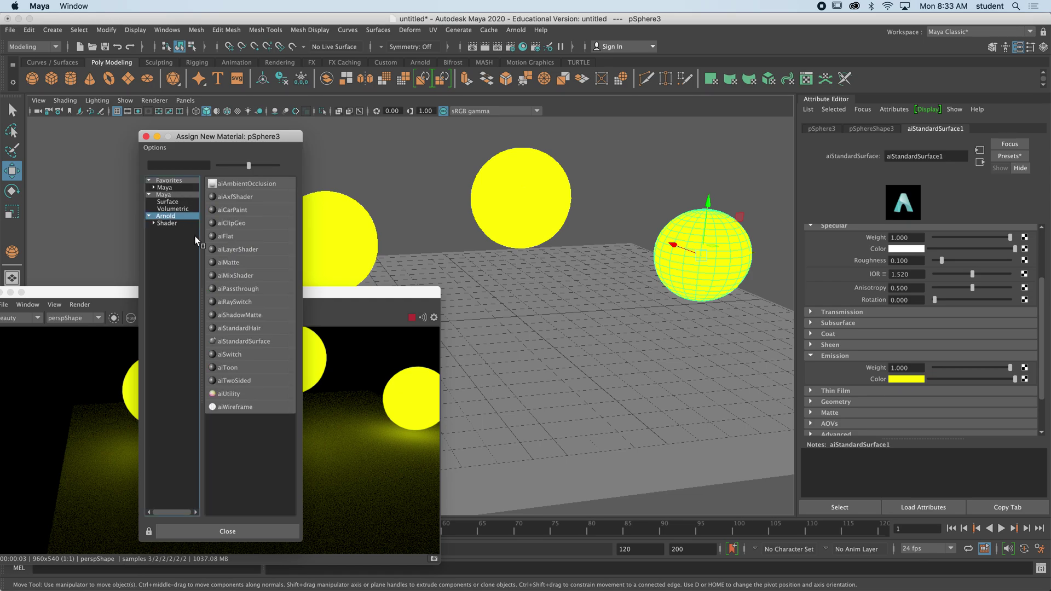
left_click(243, 342)
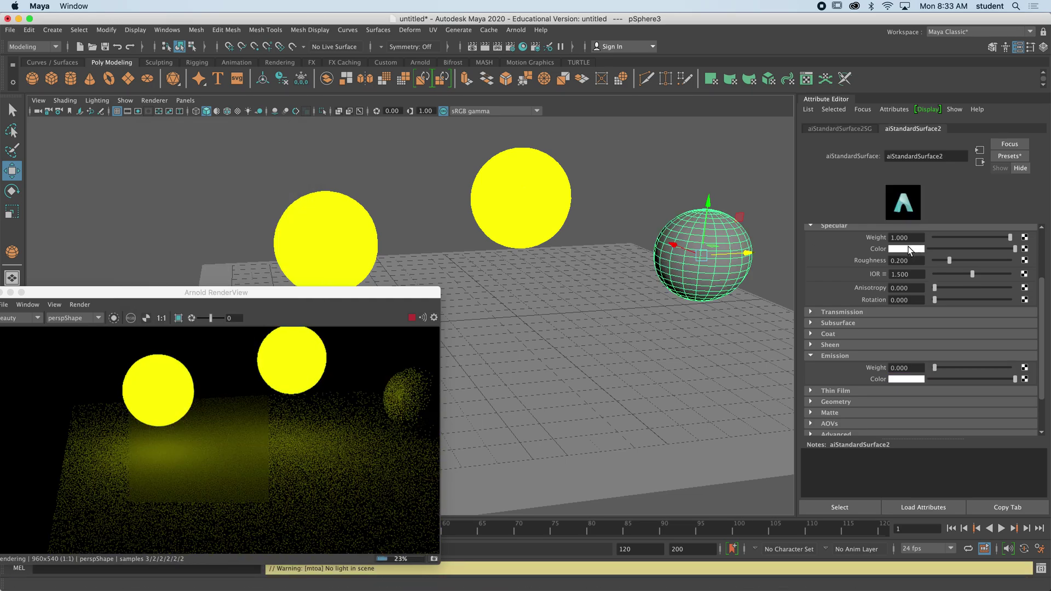
Step: Replace the settings of pSphere3's new material with the Incandescent_Bulb preset
left_click(1008, 157)
mouse_move(964, 430)
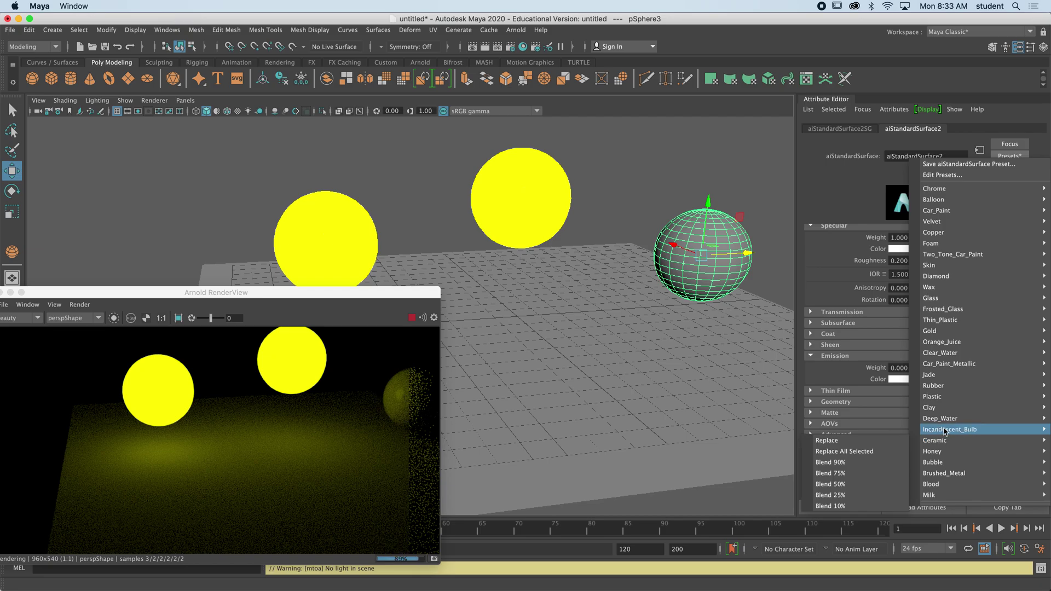
left_click(858, 432)
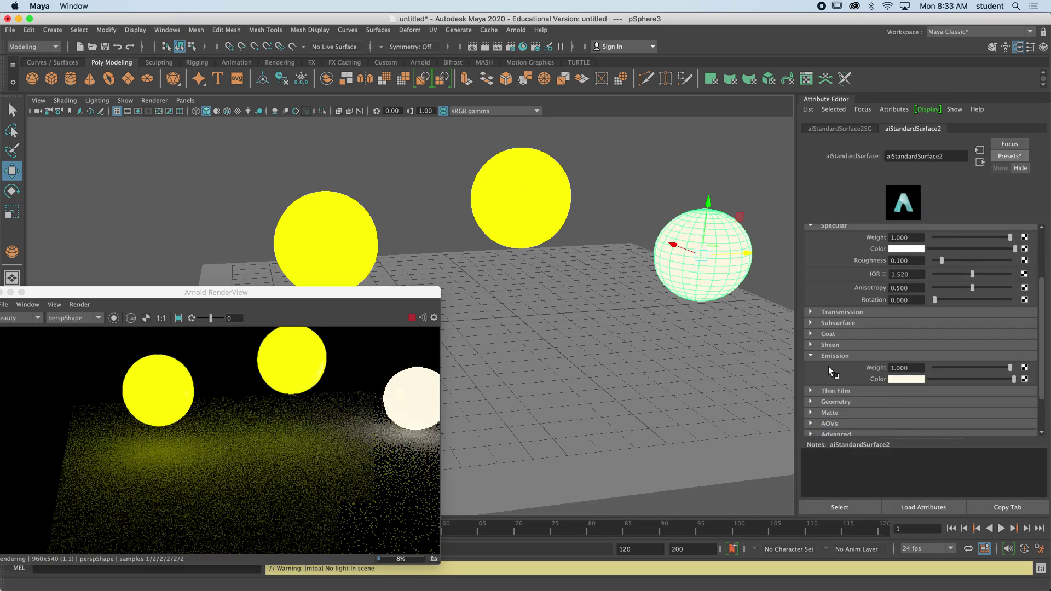
Step: Move pSphere3 slightly toward the other spheres and set its material's emission color to cyan
left_click_drag(701, 255, 637, 259)
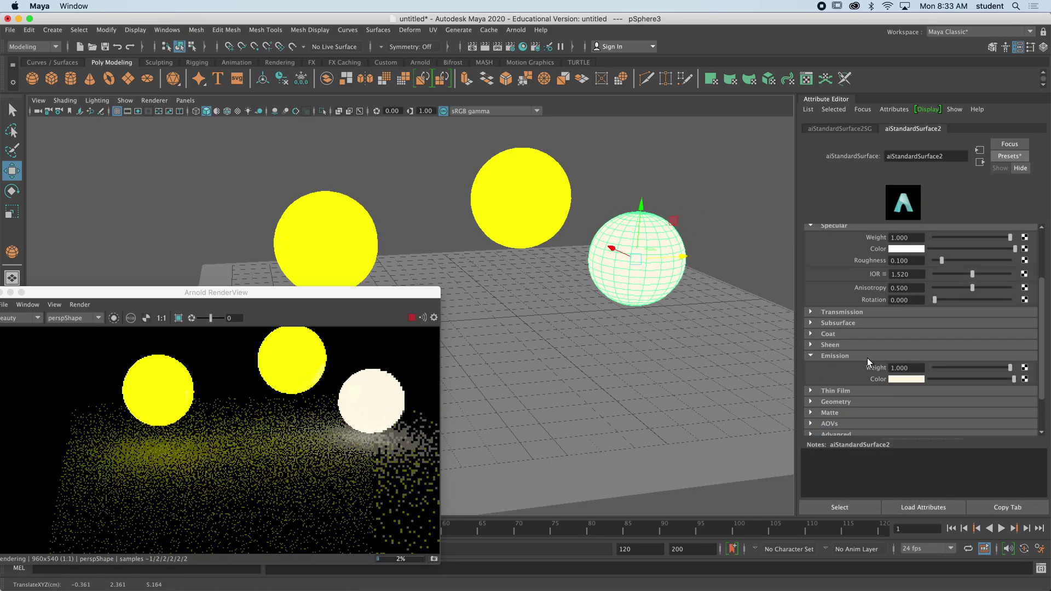
left_click(902, 379)
left_click(896, 348)
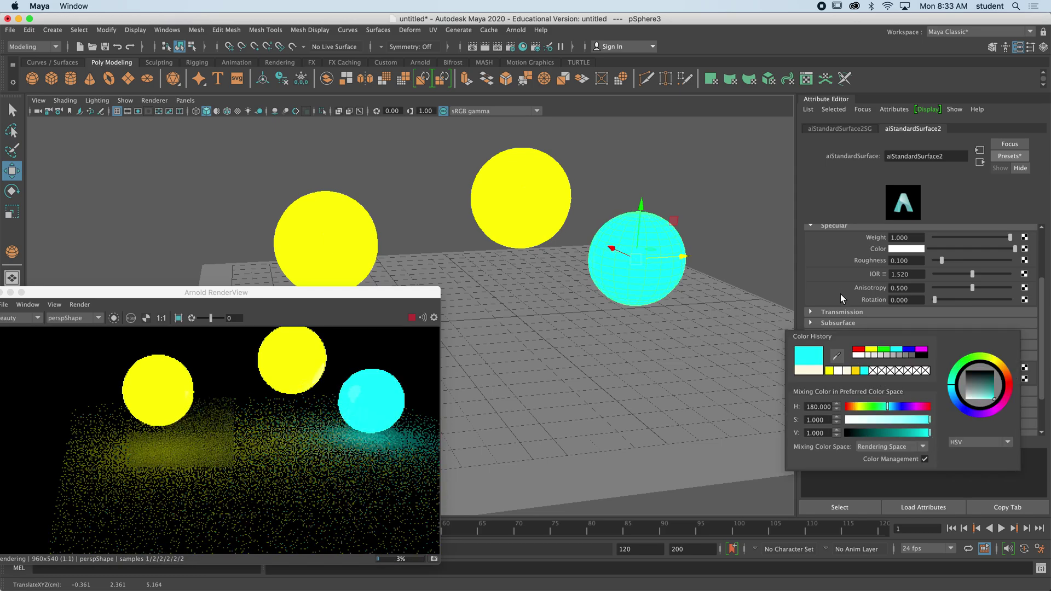
left_click(883, 273)
Step: Set the emission weight of the cyan sphere's material to 20 and inspect the glow from another angle
left_click(928, 370)
double_click(916, 368)
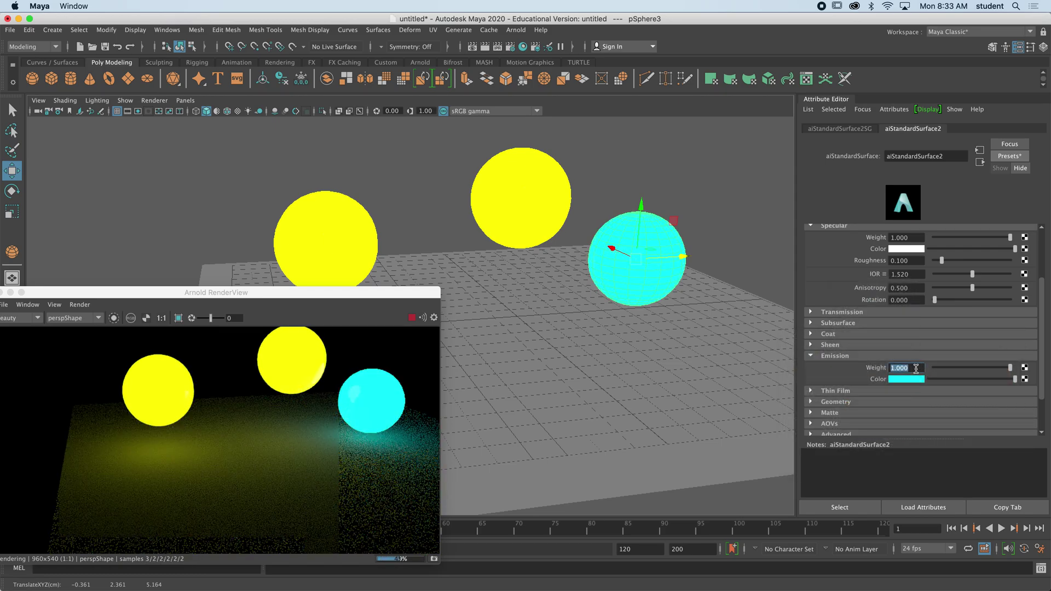
type("20")
key("Return")
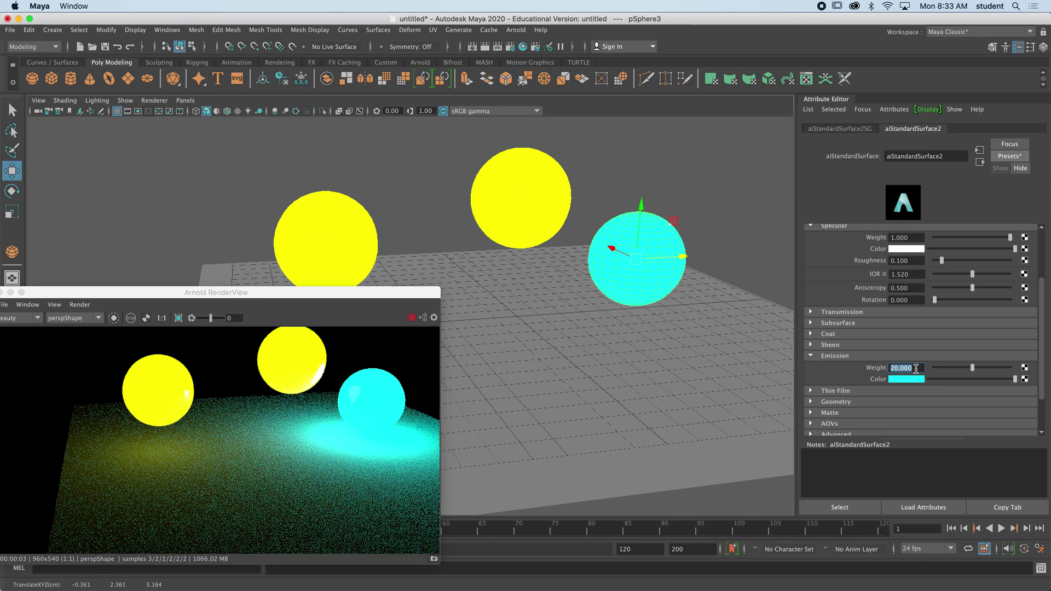
left_click_drag(788, 348, 606, 359, "alt")
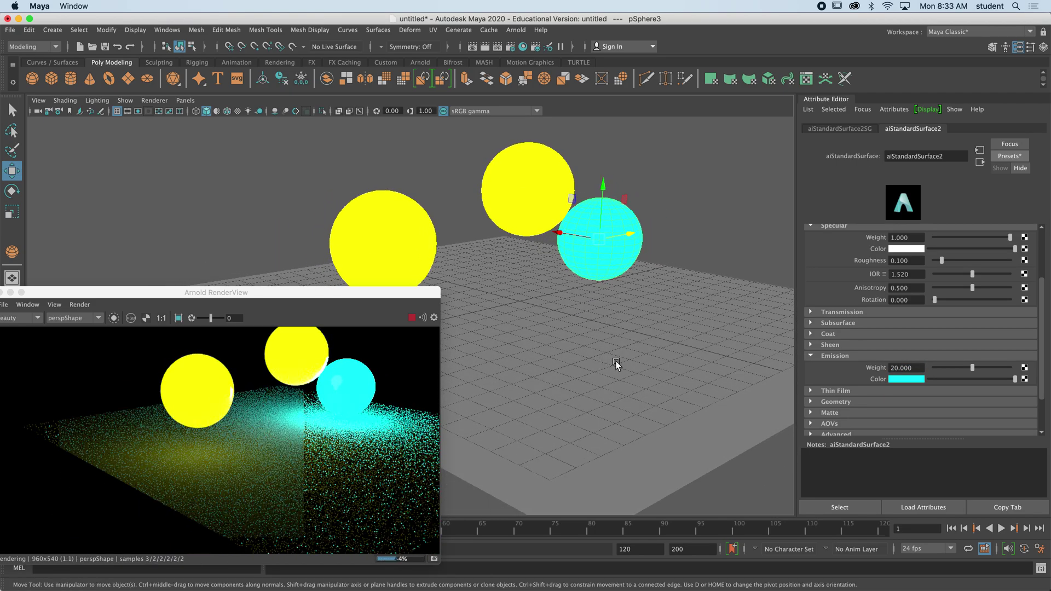